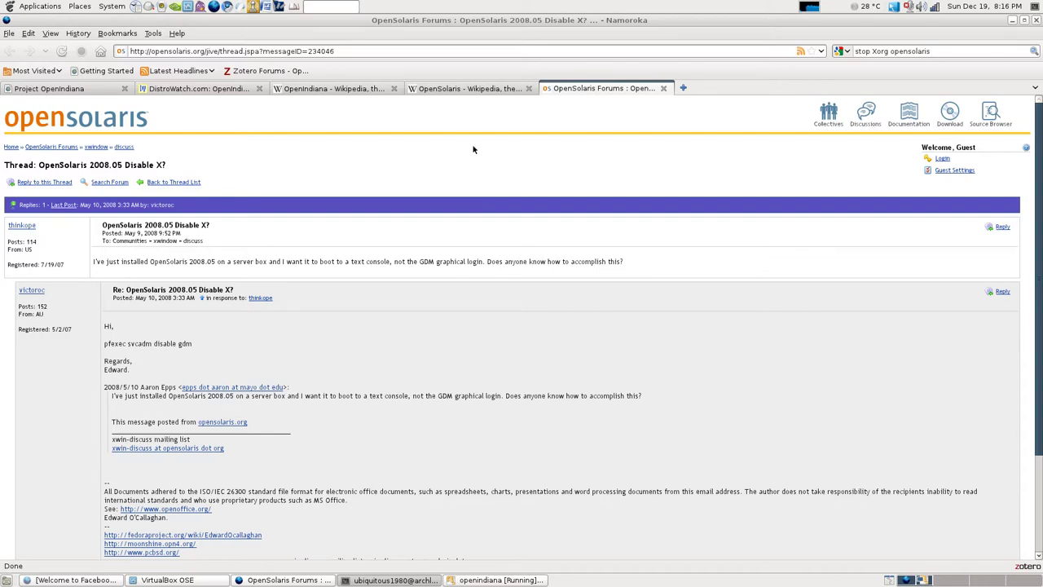
Step: Switch to the OpenSolaris Wikipedia article and highlight its OpenSolaris heading
left_click(473, 88)
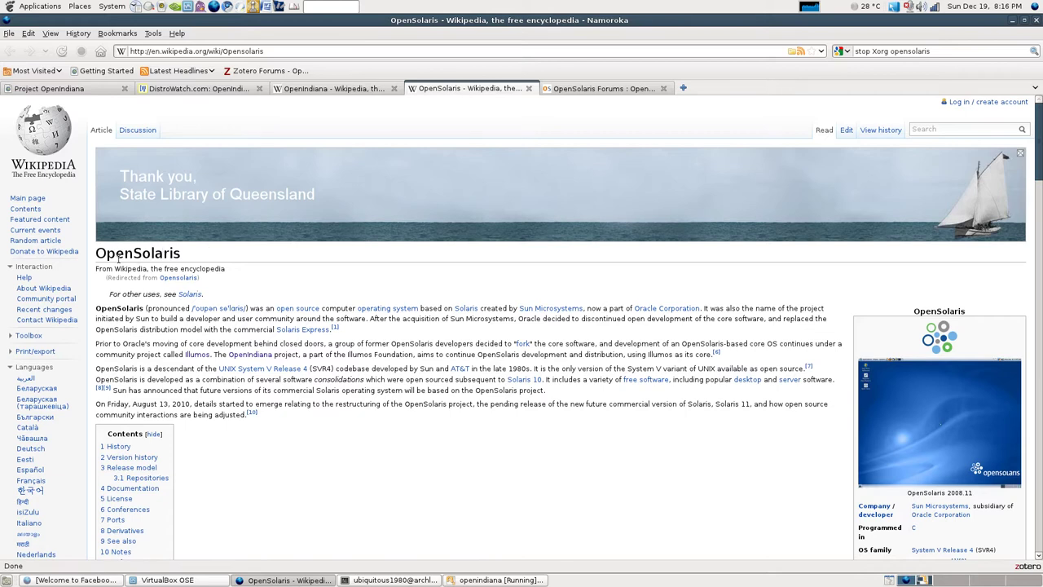
left_click_drag(102, 253, 192, 254)
left_click_drag(95, 254, 211, 257)
left_click(410, 253)
Step: Scroll down and highlight the 'Discontinued' status in the article's infobox
scroll(459, 323, "down", 2)
double_click(925, 471)
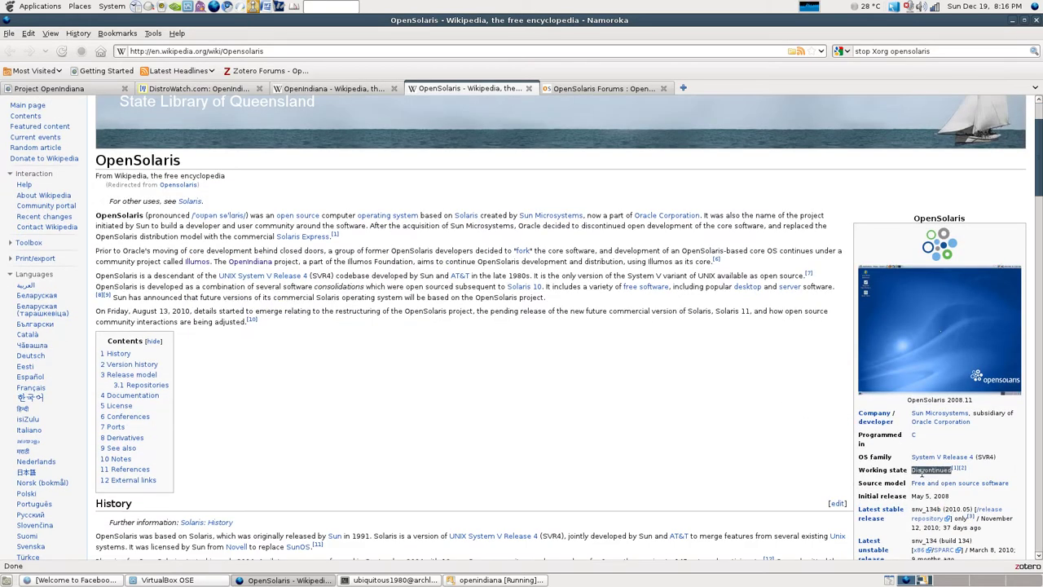
left_click(628, 377)
Step: View the top of the DistroWatch page, then the Project OpenIndiana homepage and OpenIndiana Wikipedia article
left_click(218, 90)
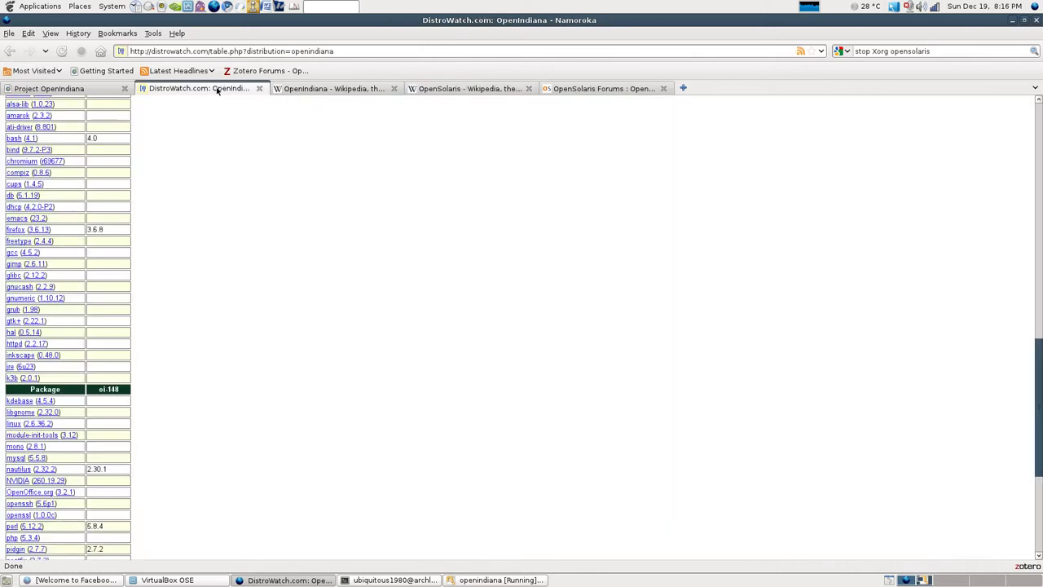
scroll(128, 241, "up", 15)
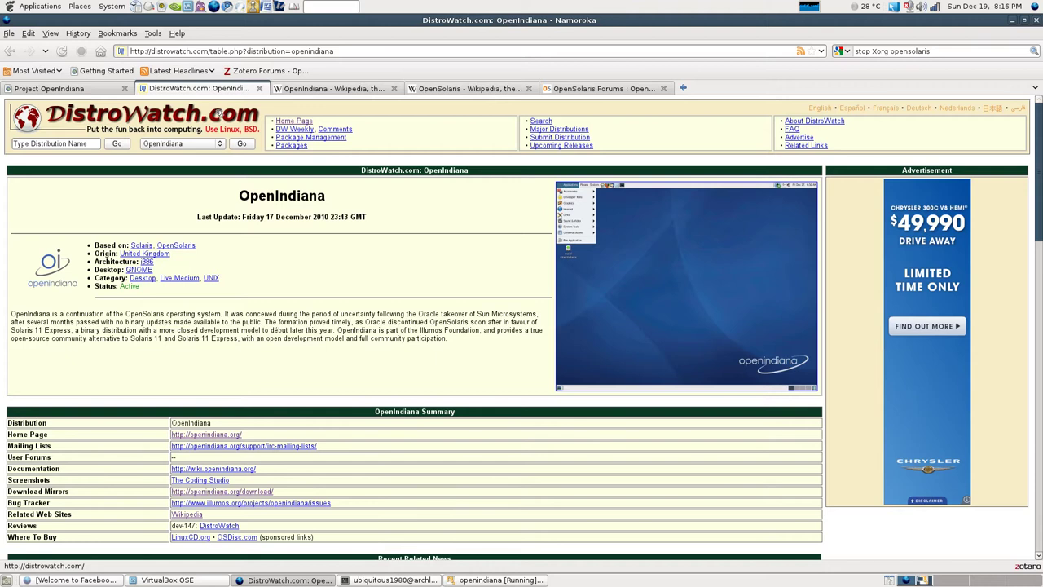
left_click(82, 88)
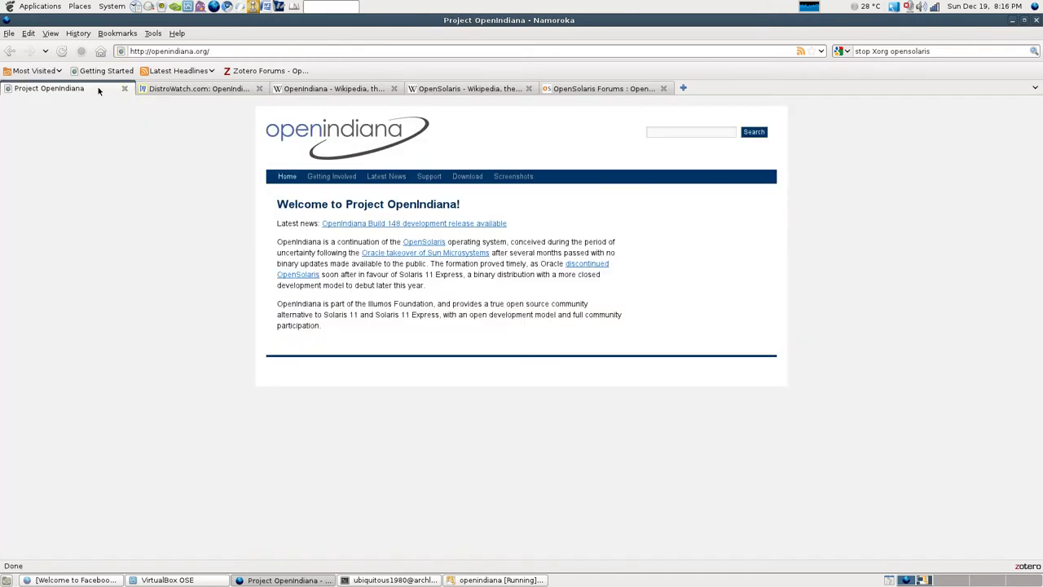
left_click(308, 90)
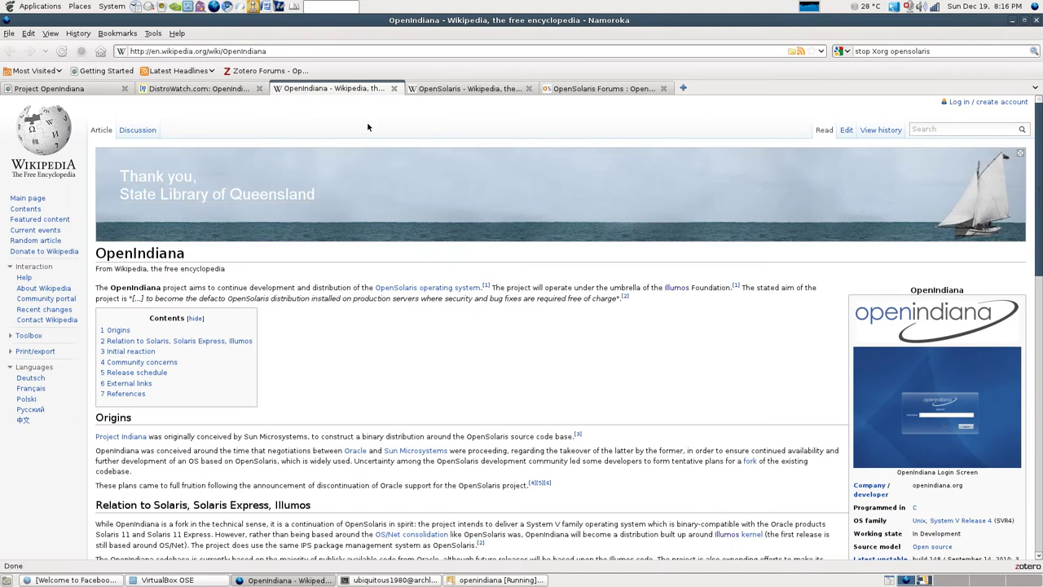
Step: Return to the OpenSolaris article's History section, then focus the OpenIndiana virtual machine
left_click(436, 90)
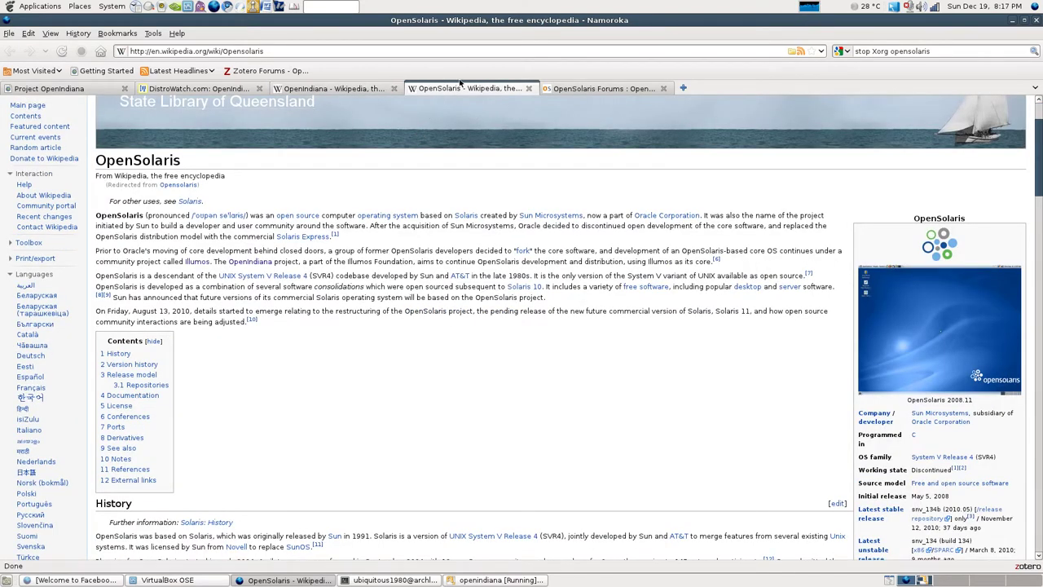
scroll(475, 339, "down", 2)
scroll(474, 339, "down", 6)
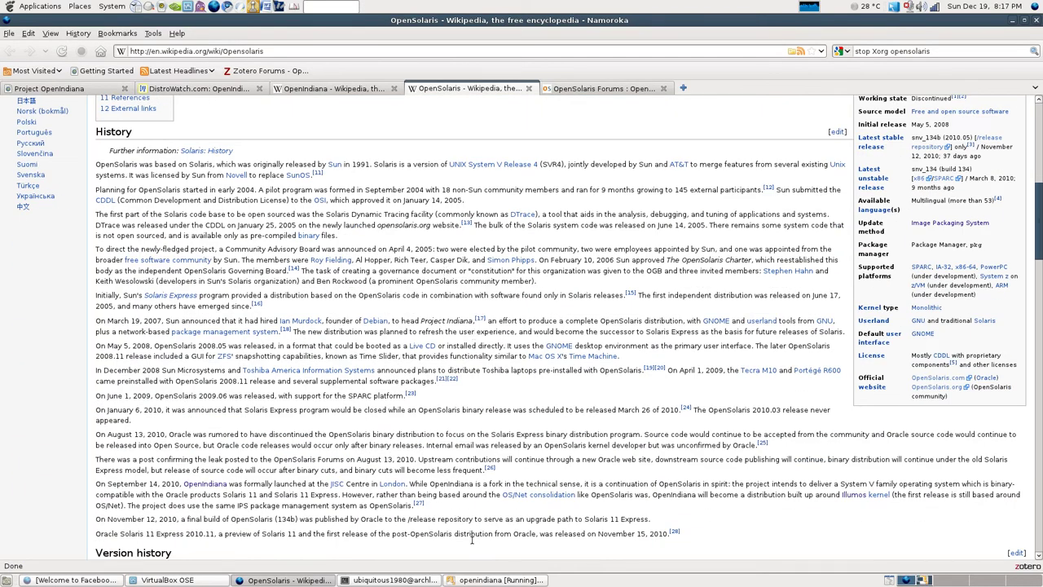
left_click(496, 580)
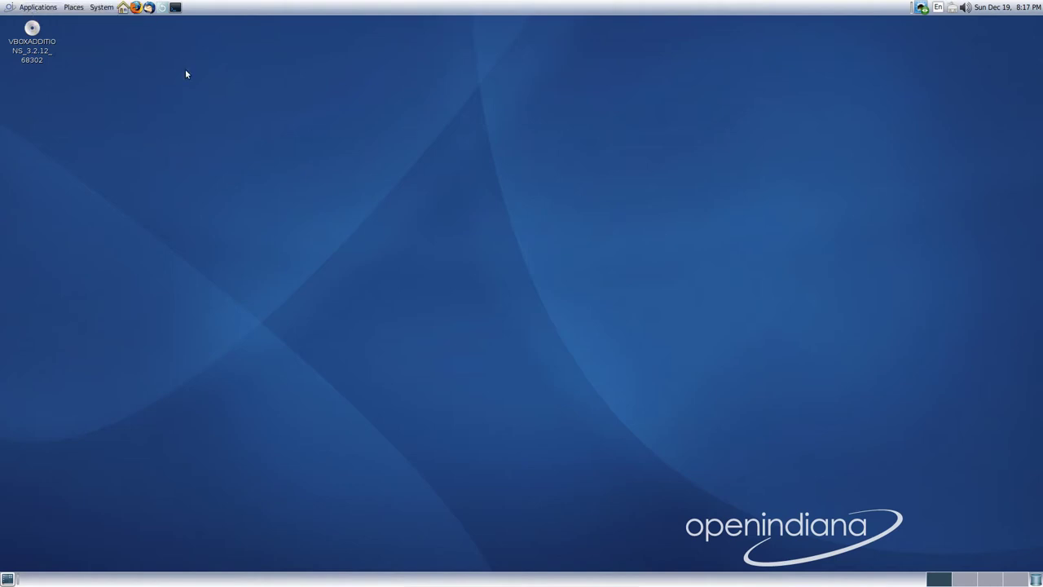
Step: Open Desktop Appearance from the desktop context menu and view the Background tab
right_click(232, 112)
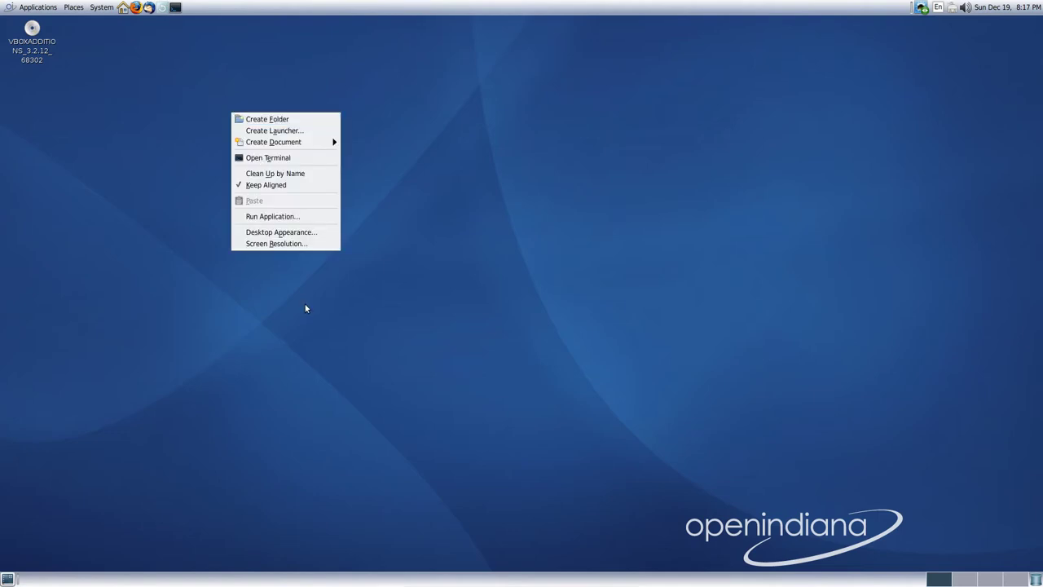
left_click(290, 233)
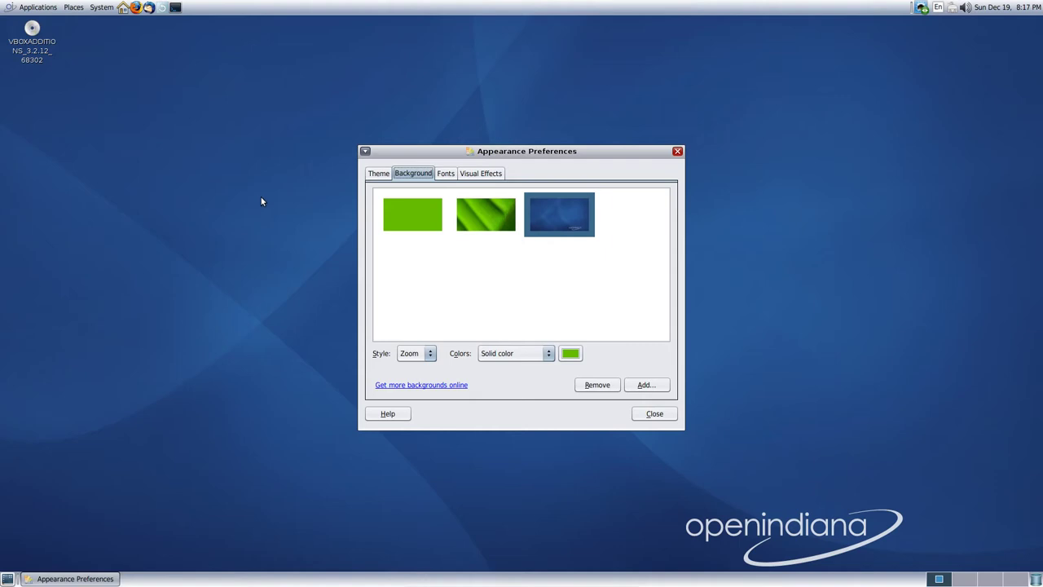
mouse_move(438, 584)
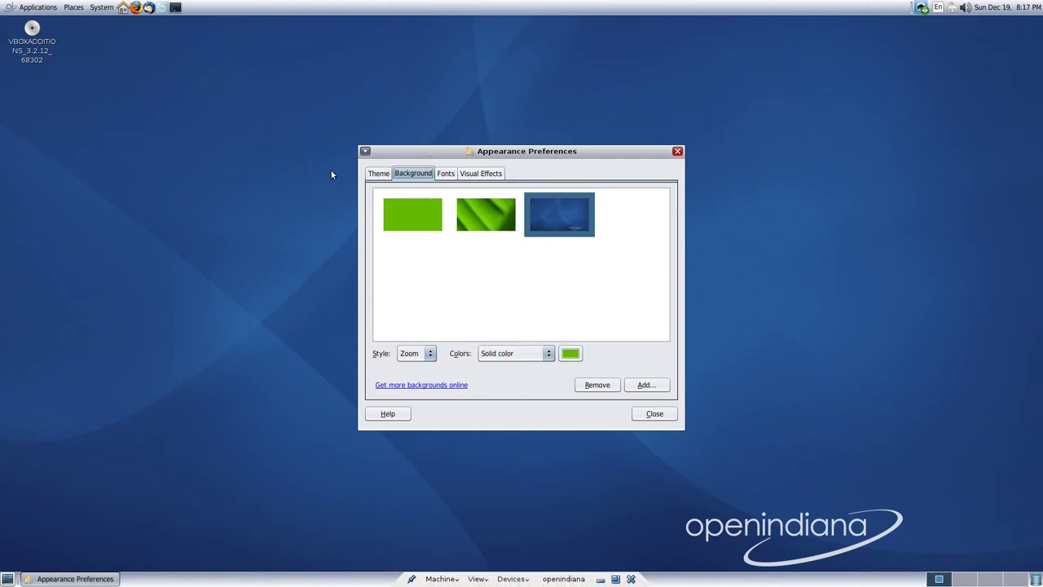
Step: Browse the Theme list, then close Appearance Preferences keeping the Nimbus theme
left_click(370, 174)
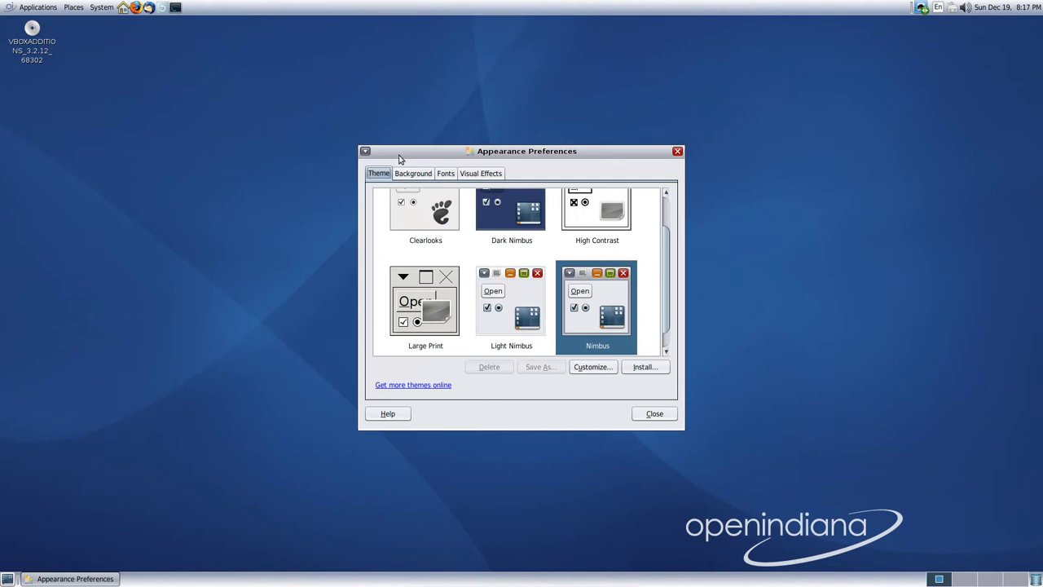
scroll(601, 306, "up", 2)
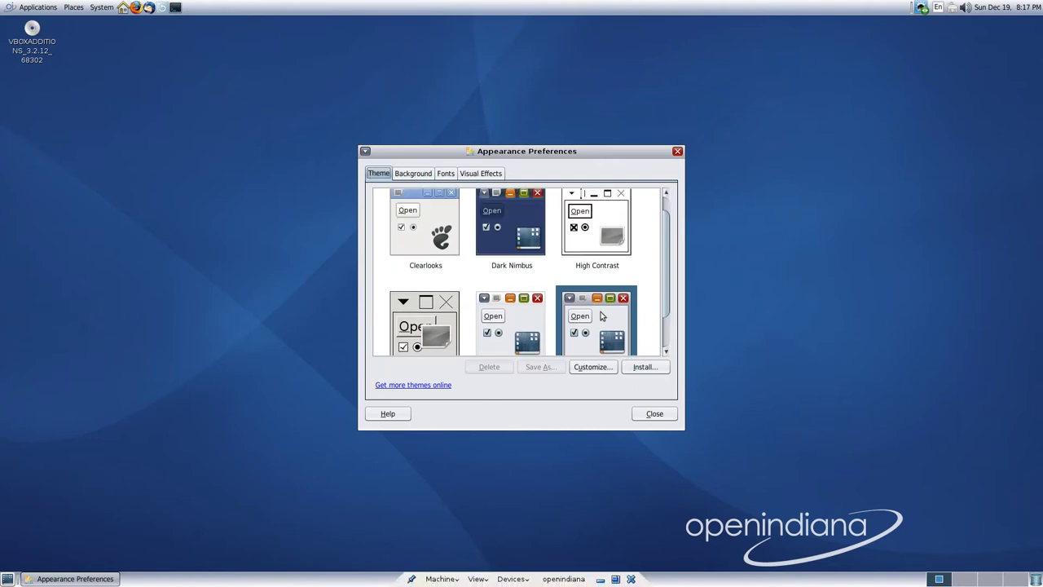
scroll(528, 289, "down", 2)
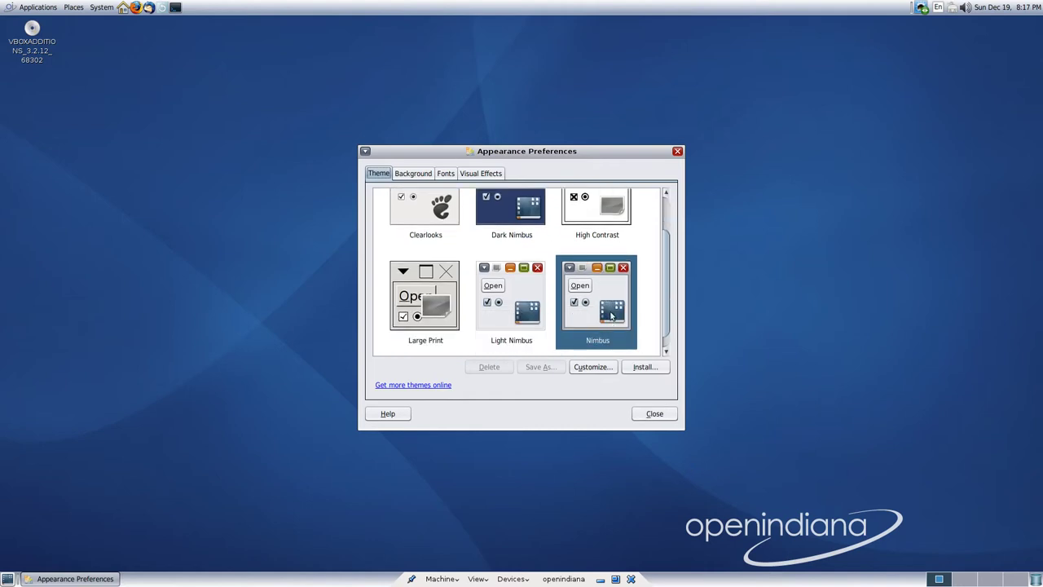
left_click(650, 420)
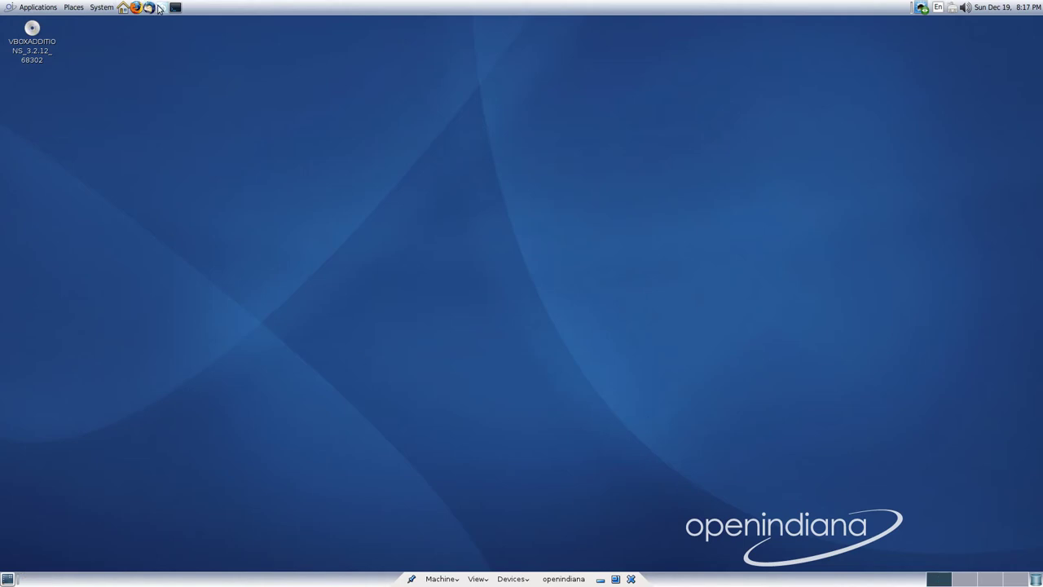
left_click(40, 6)
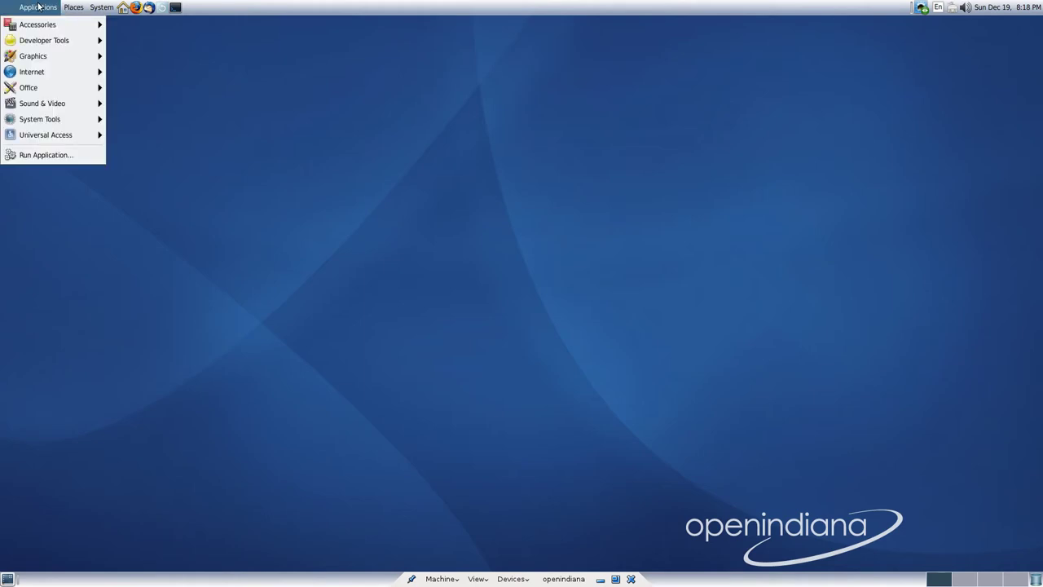
left_click(38, 6)
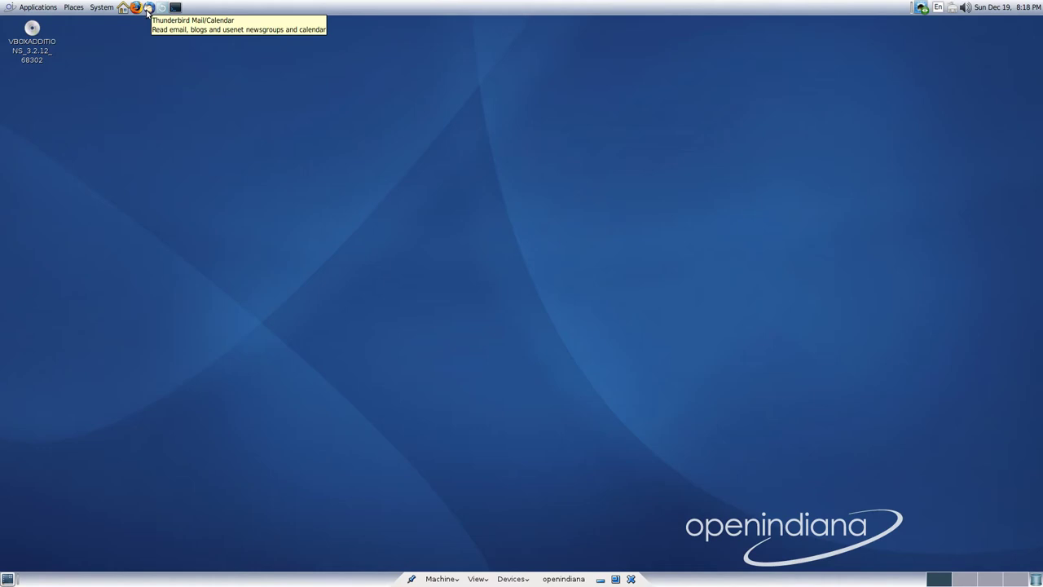
left_click(21, 10)
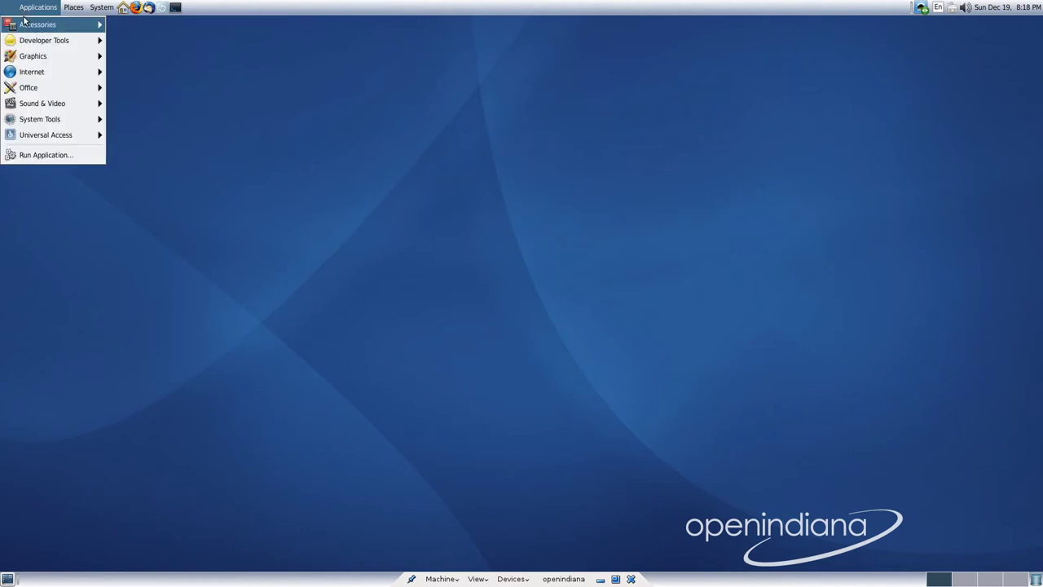
mouse_move(27, 24)
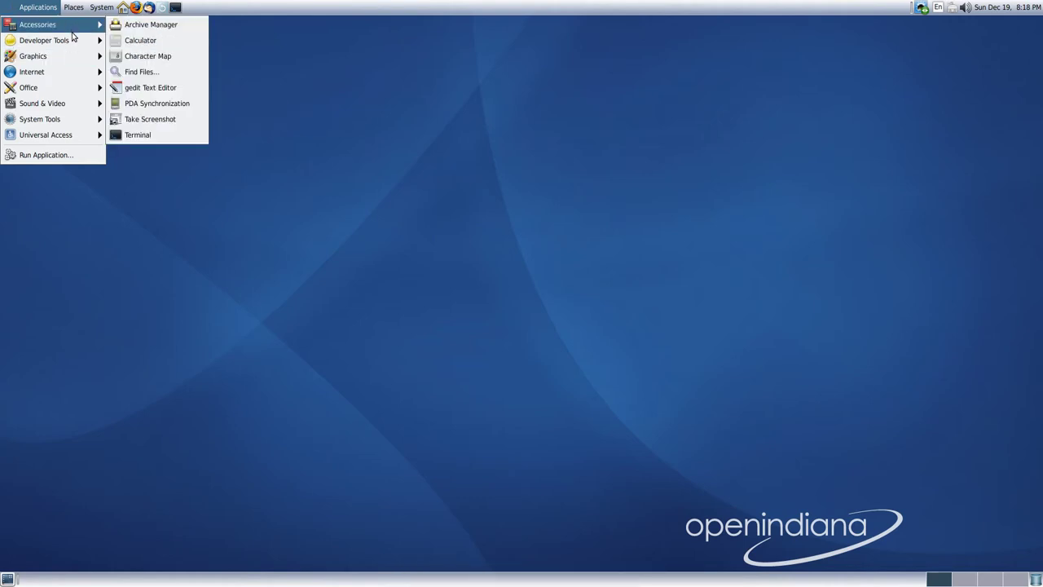
mouse_move(113, 11)
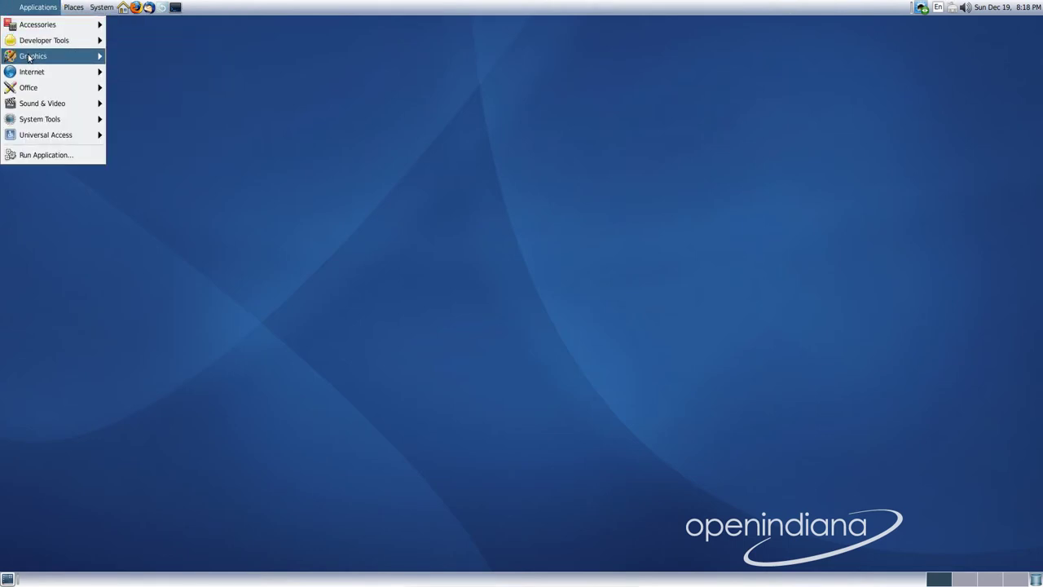
mouse_move(36, 72)
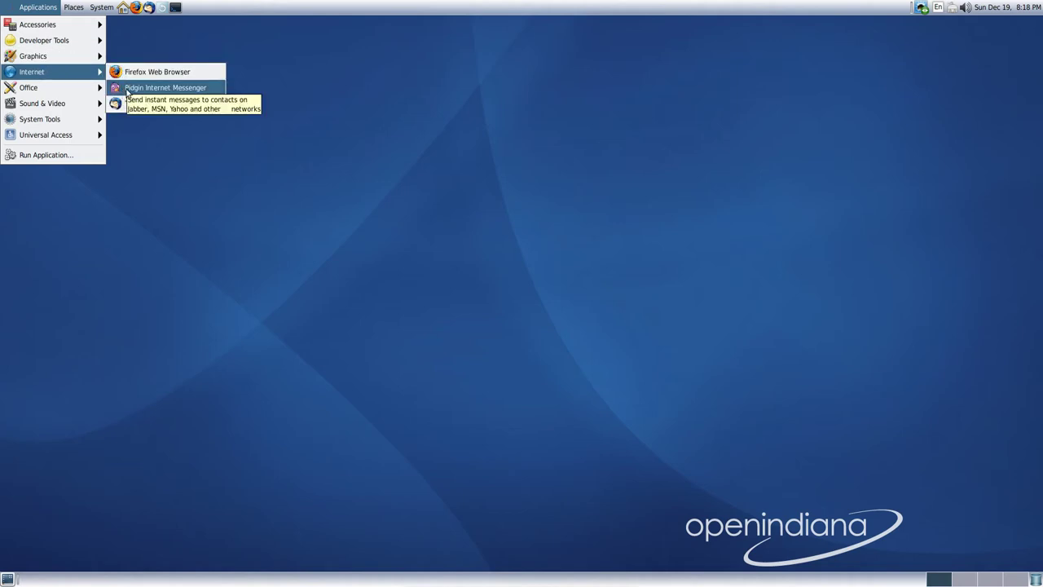
Step: Dismiss the Applications menu and open System > About GNOME, showing version 2.30.2
left_click(356, 4)
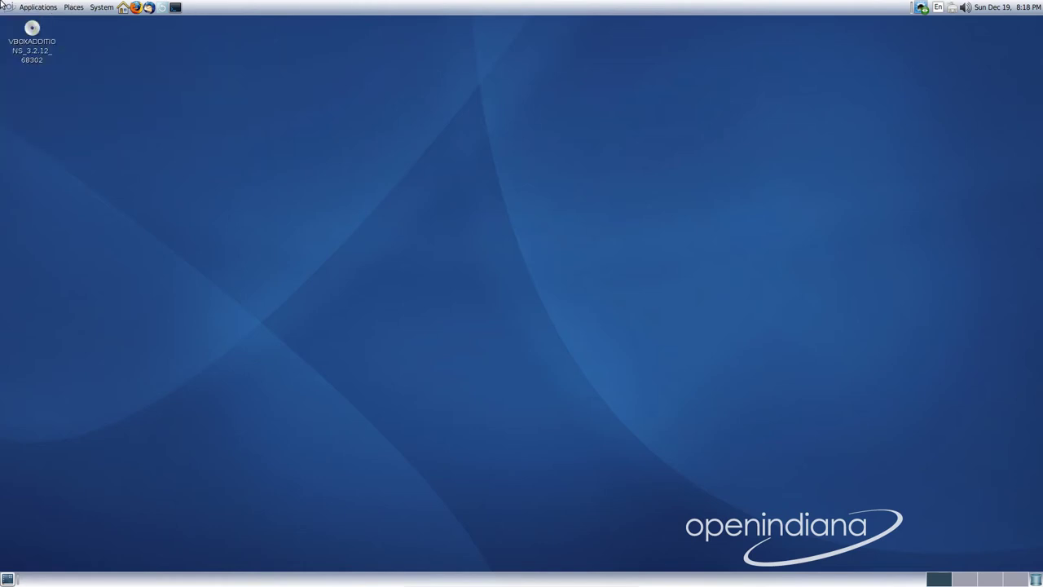
left_click(94, 7)
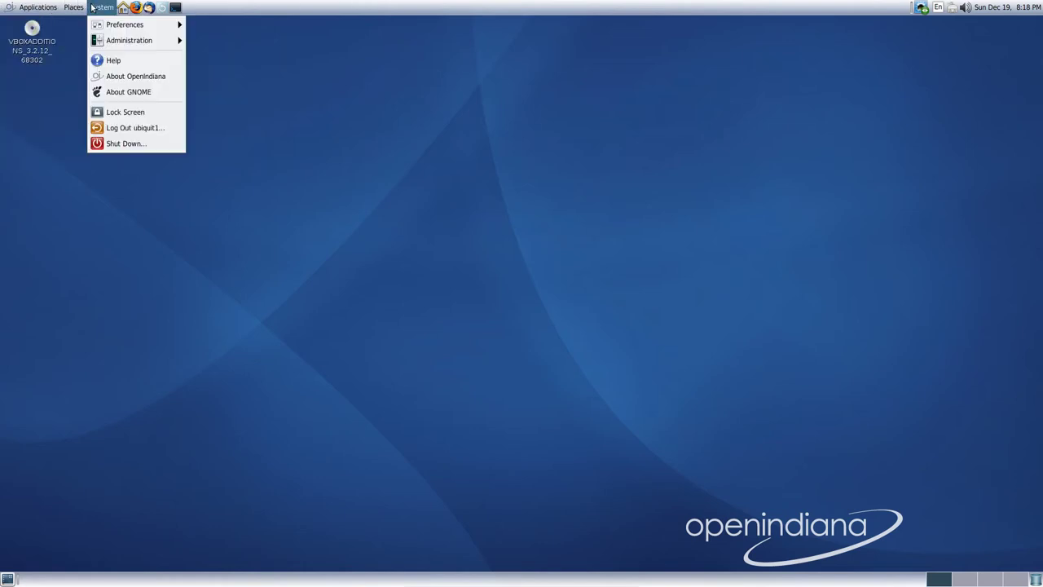
left_click(127, 91)
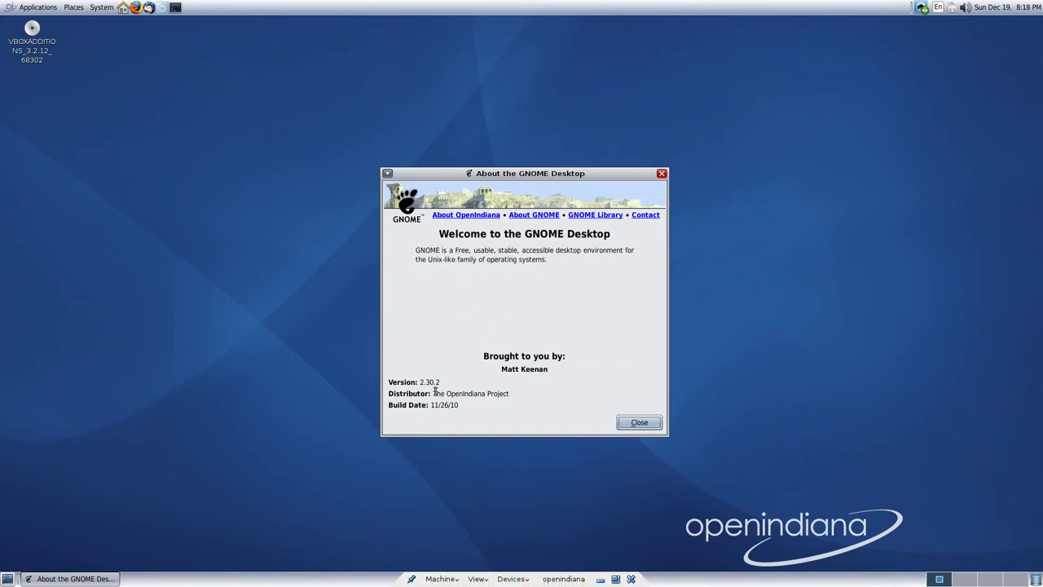
Step: Close the About GNOME window and browse the Applications menu's categories
left_click(624, 422)
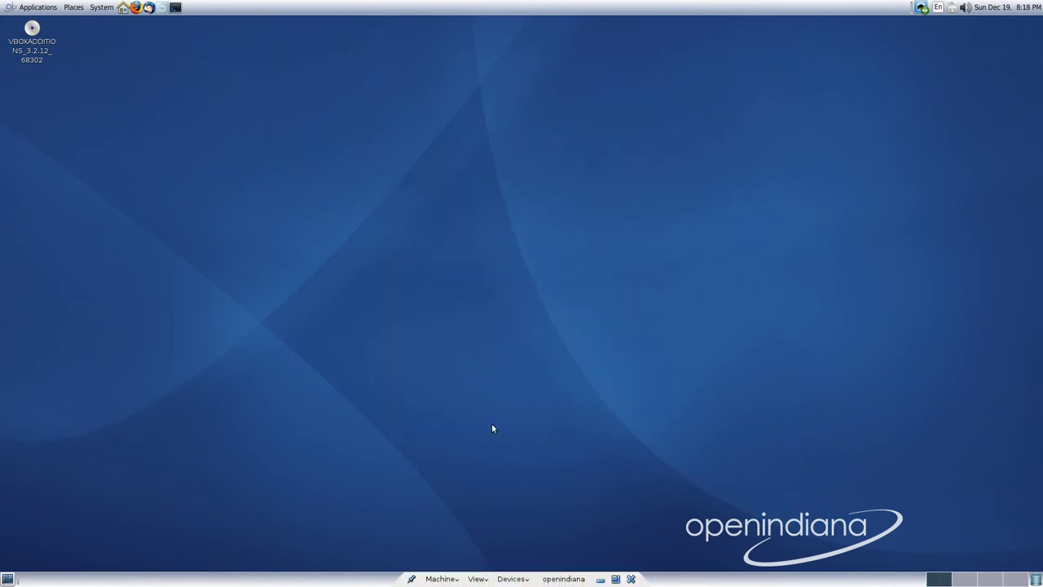
left_click(32, 7)
mouse_move(59, 92)
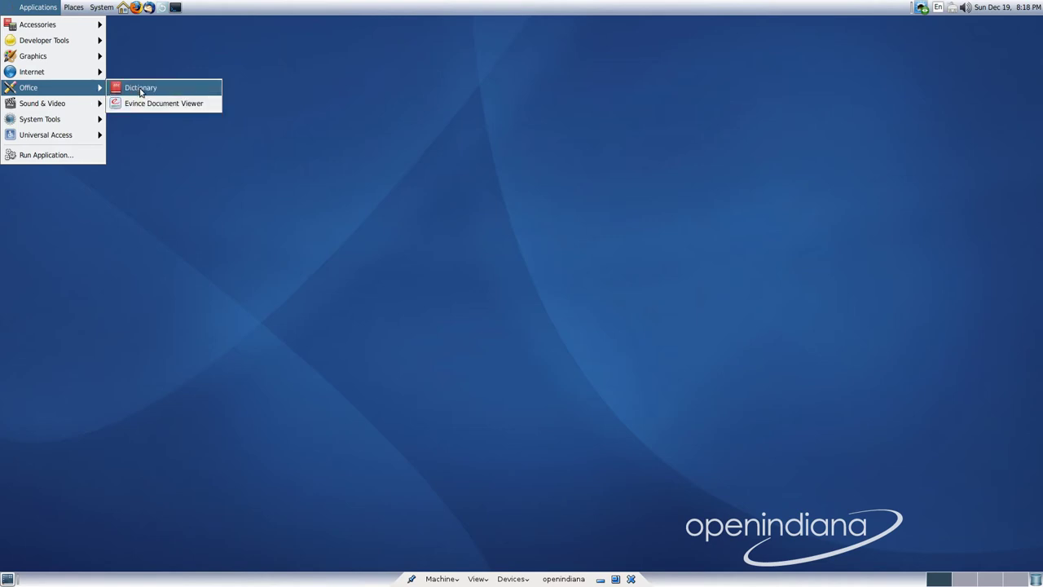
mouse_move(91, 104)
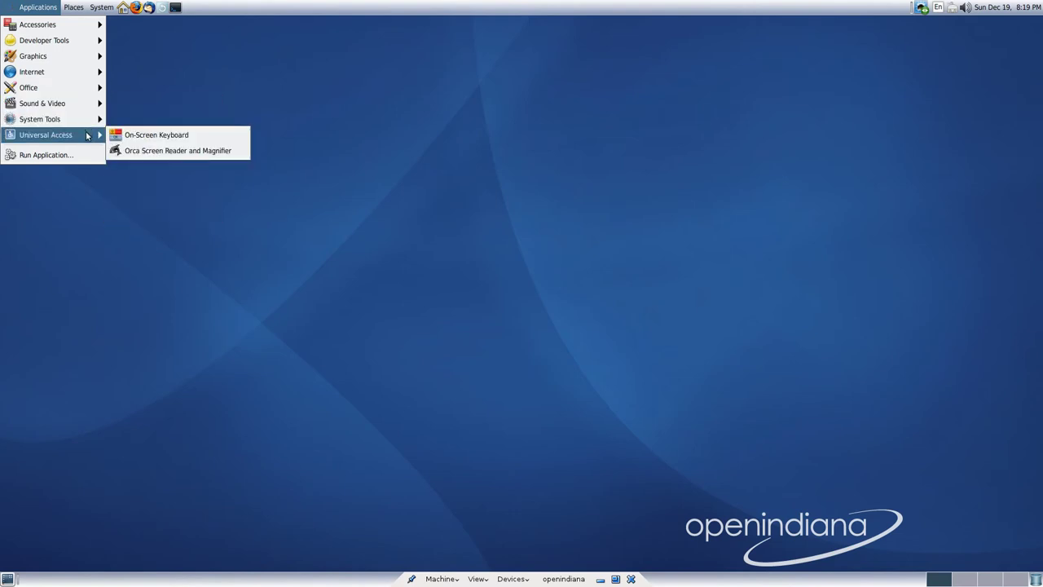
Step: Browse the System menu's submenus, then dismiss the menus by clicking the desktop
mouse_move(94, 7)
mouse_move(101, 38)
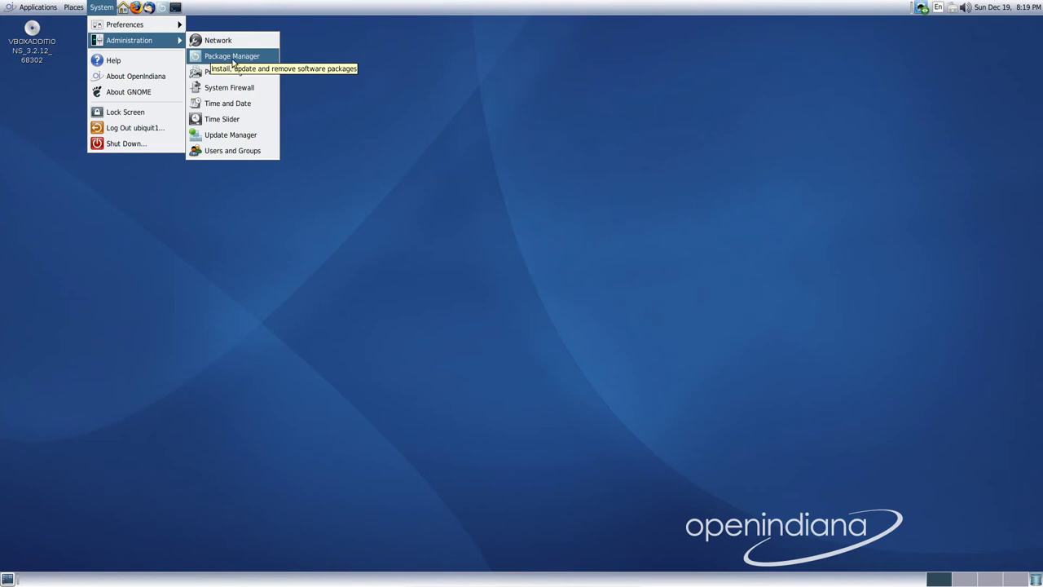
mouse_move(142, 32)
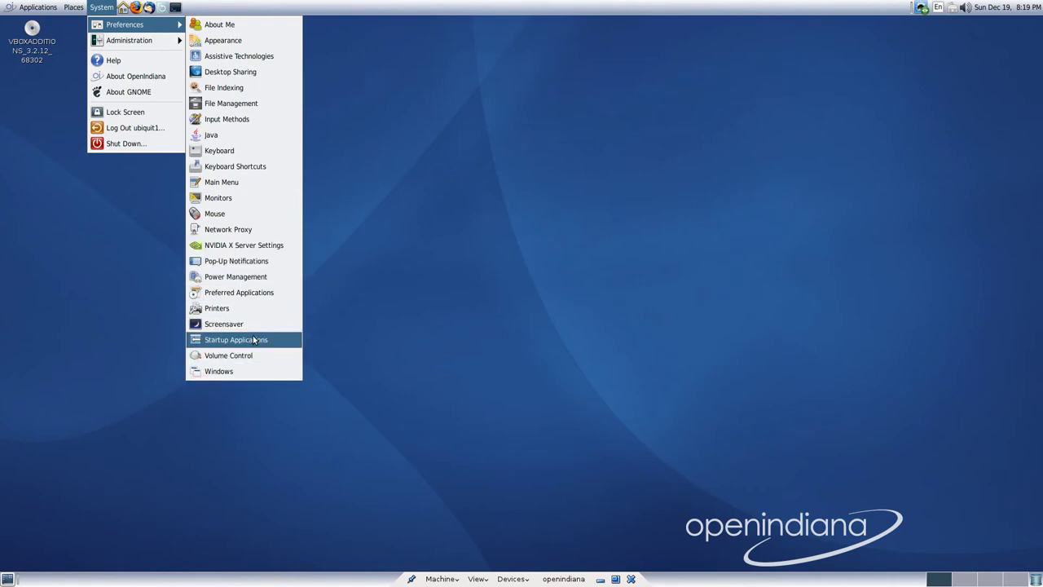
left_click(558, 200)
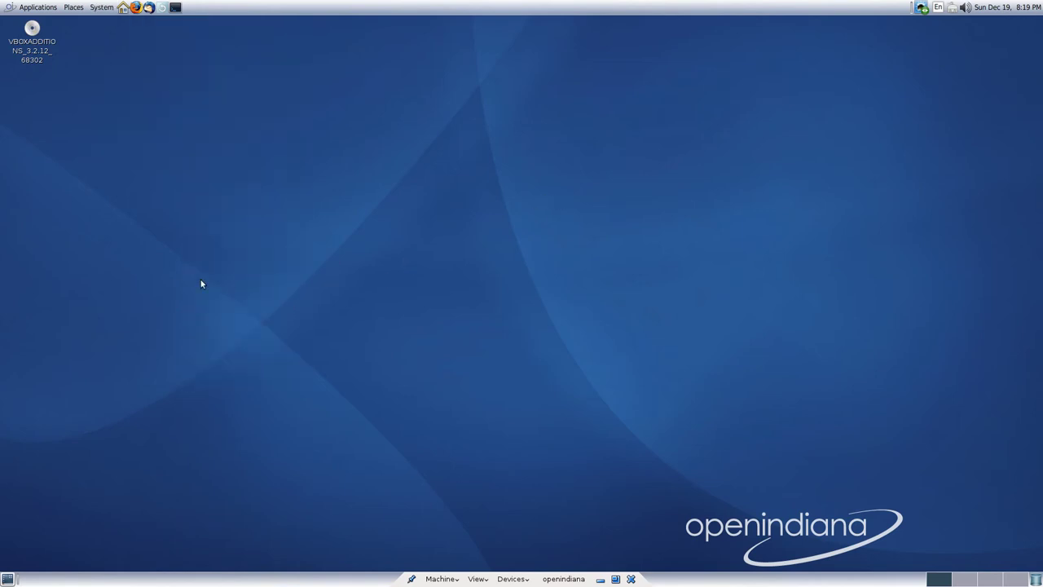
Step: Launch a terminal, run uname -a (SunOS 5.11 oi_148 i86pc), then cd /dev
left_click(175, 8)
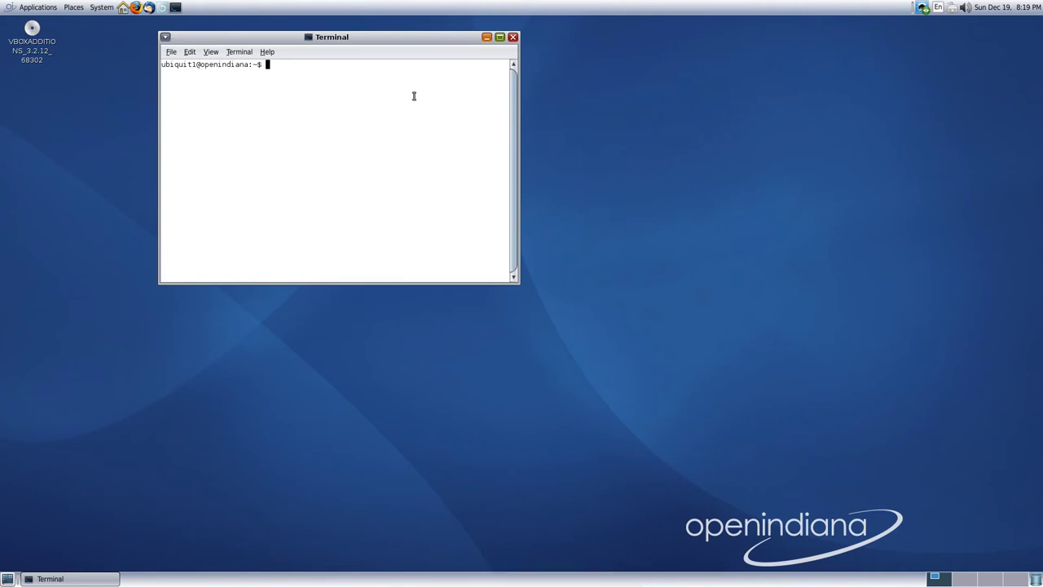
type("uname -a")
key("Return")
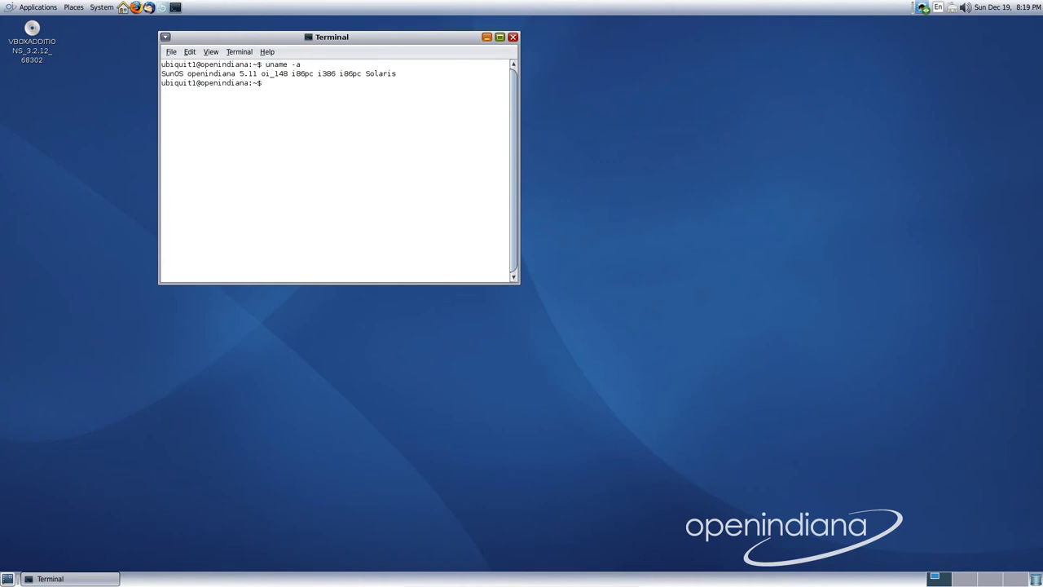
type("cd /dev")
key("Return")
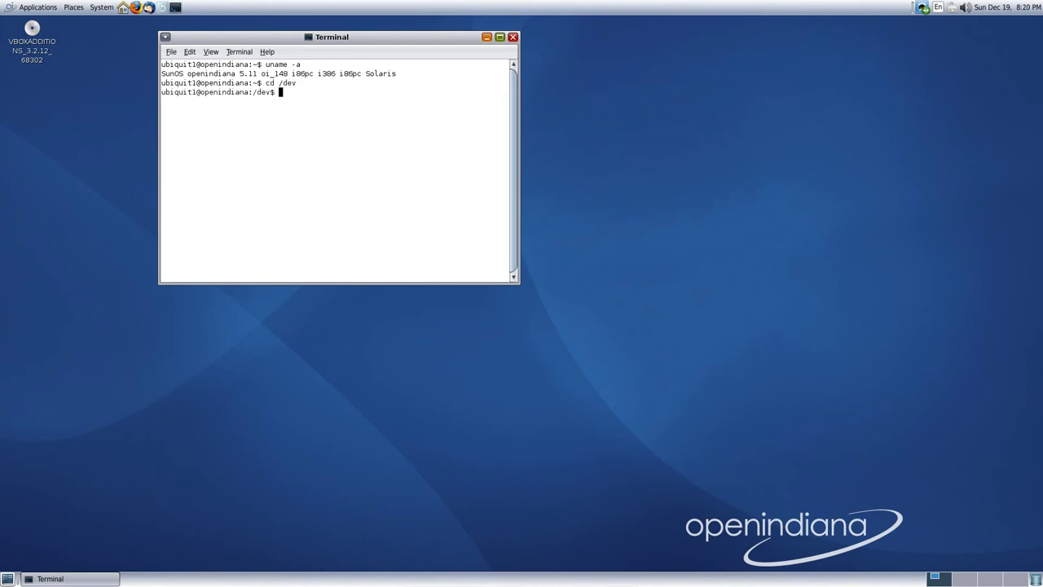
Step: Run ls in /dev and scroll through the device listing from agpgart to zvol
type("ls")
key("Return")
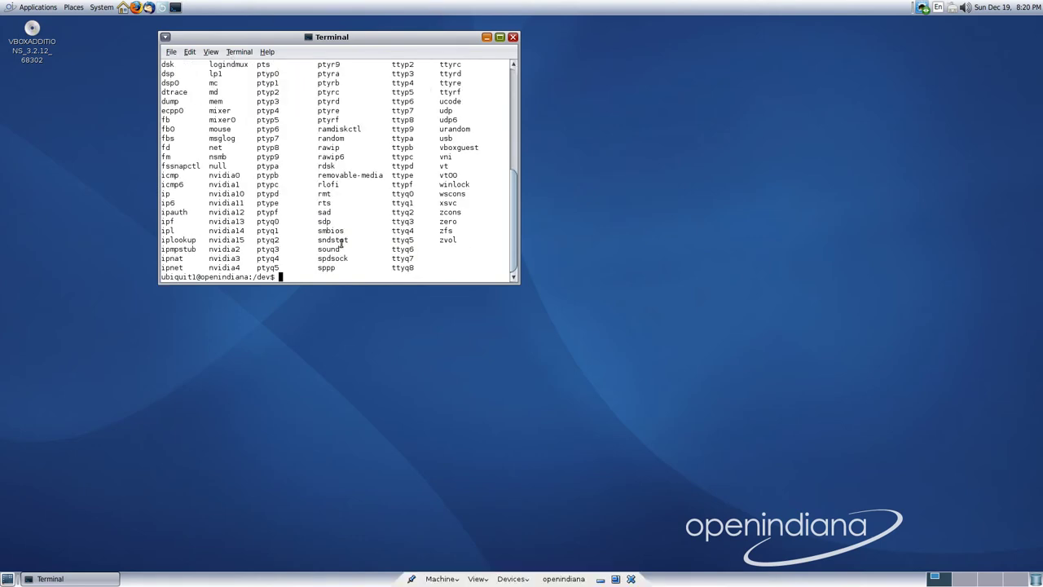
scroll(341, 242, "up", 8)
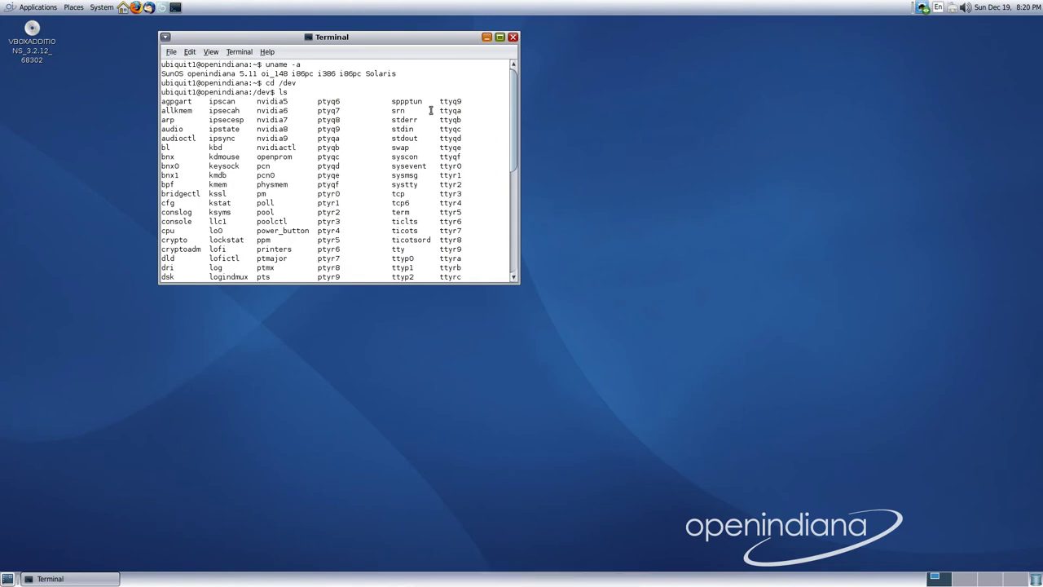
scroll(429, 114, "down", 6)
scroll(424, 125, "up", 7)
scroll(285, 151, "down", 6)
scroll(269, 139, "up", 3)
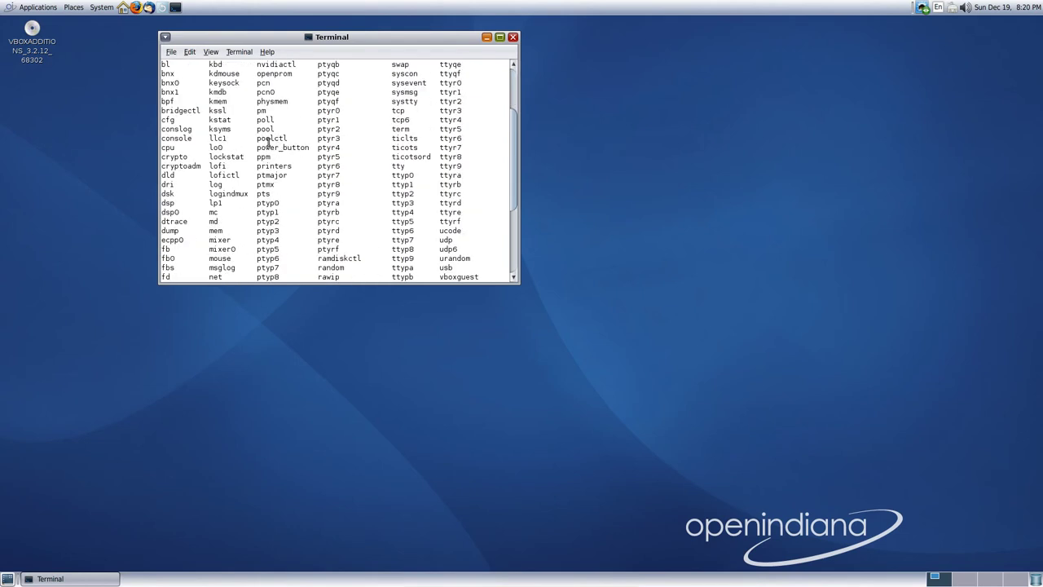
scroll(280, 122, "down", 3)
scroll(280, 123, "down", 2)
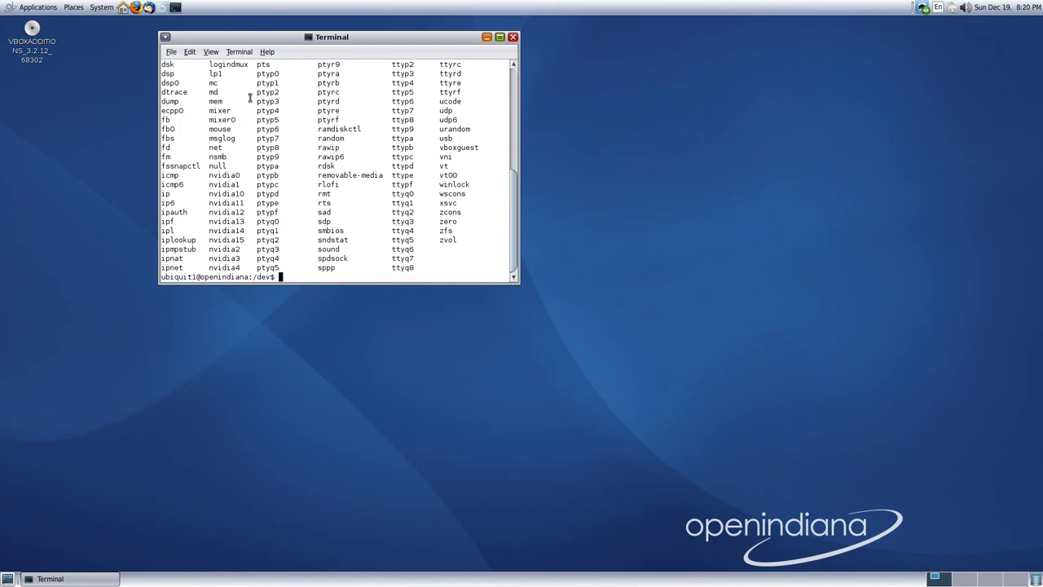
scroll(249, 115, "up", 5)
scroll(249, 115, "up", 3)
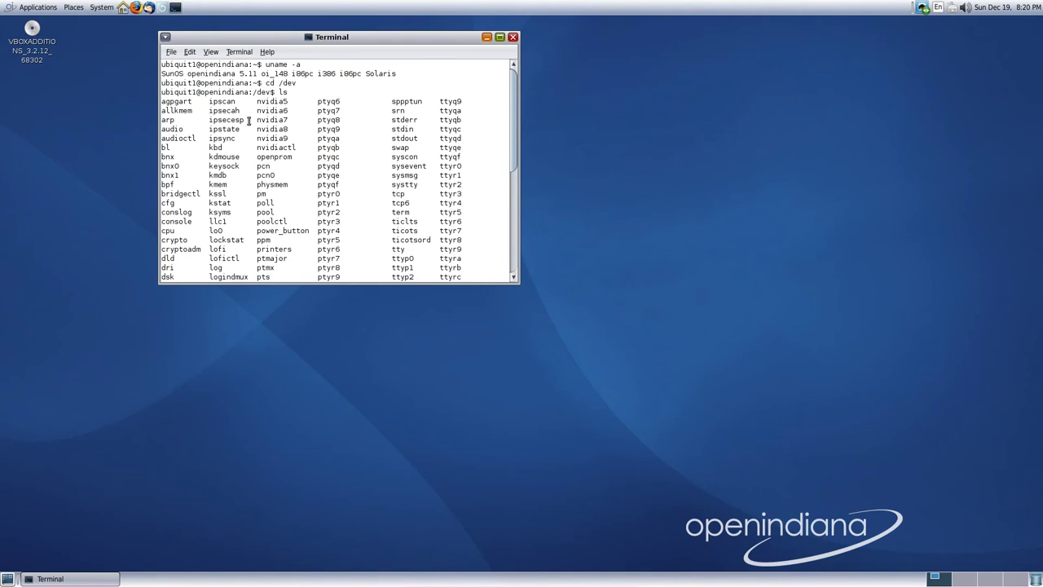
scroll(249, 119, "down", 8)
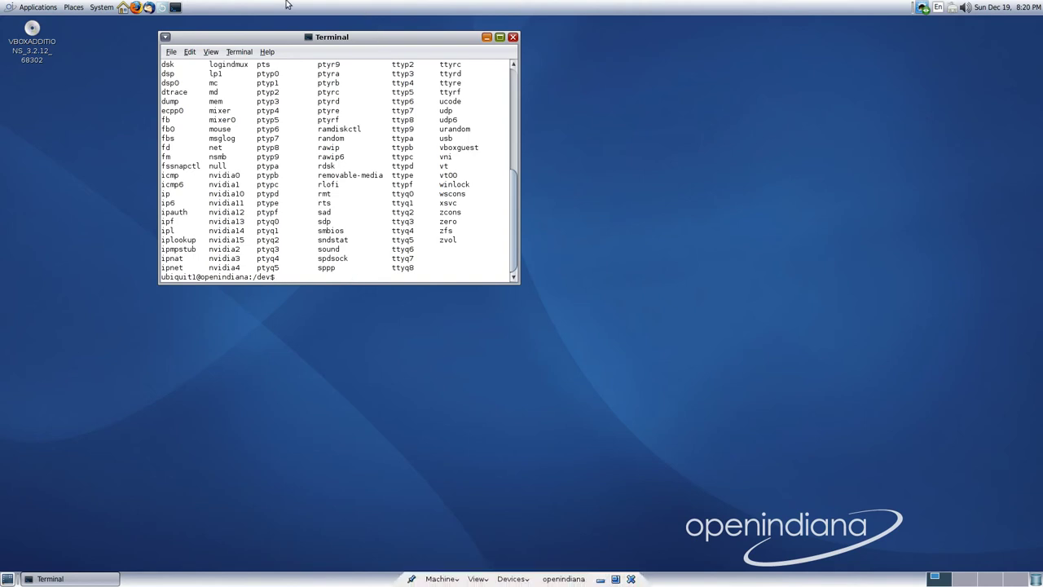
Step: Close the terminal and enter the root password to launch Package Manager
left_click(513, 36)
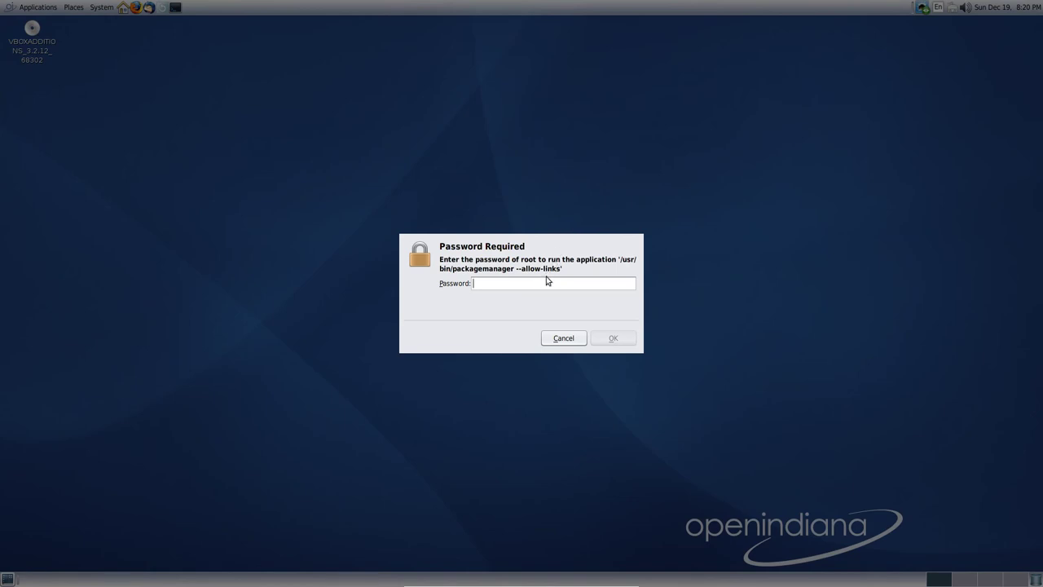
type("●●●●●●●●●●")
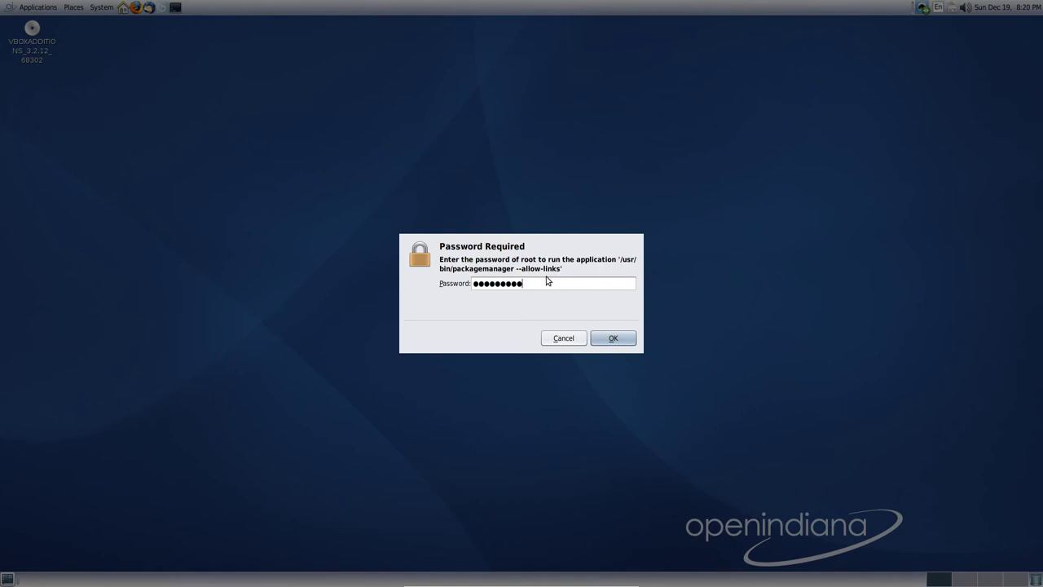
key("Return")
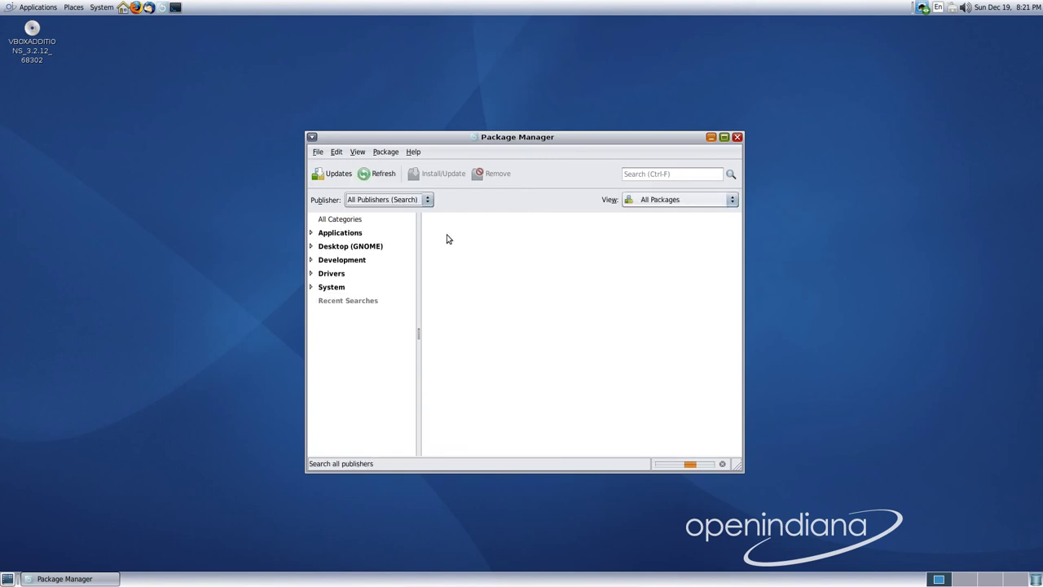
Step: List all 856 packages under All Categories and widen the window to reveal summaries
left_click(327, 220)
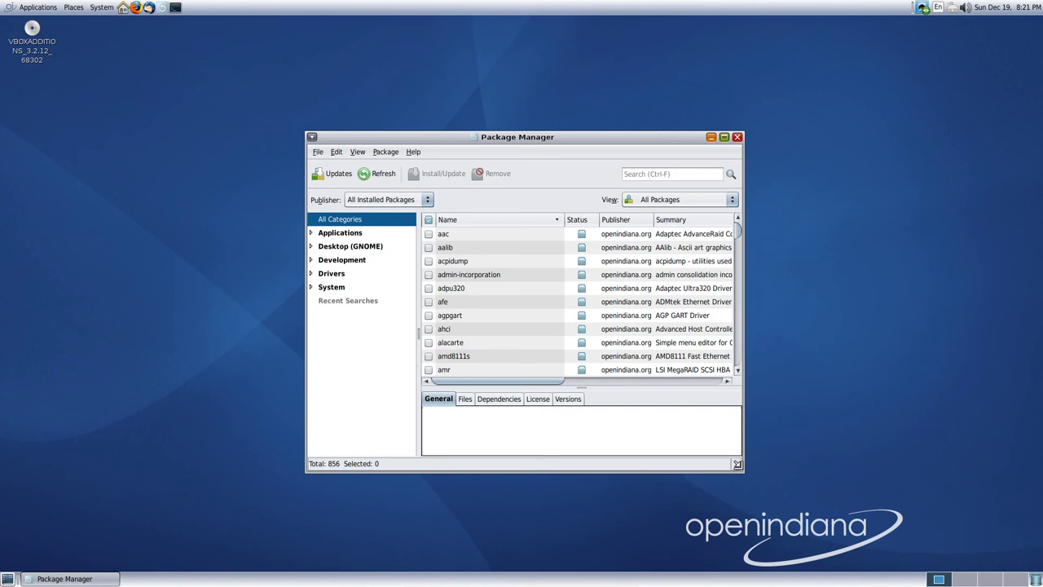
left_click_drag(737, 464, 866, 478)
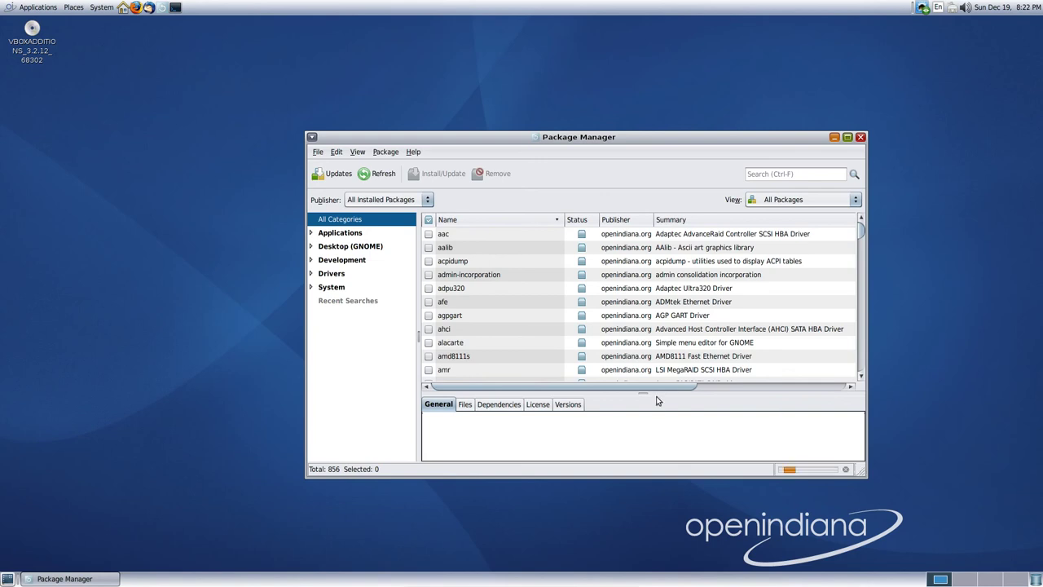
left_click_drag(668, 389, 634, 396)
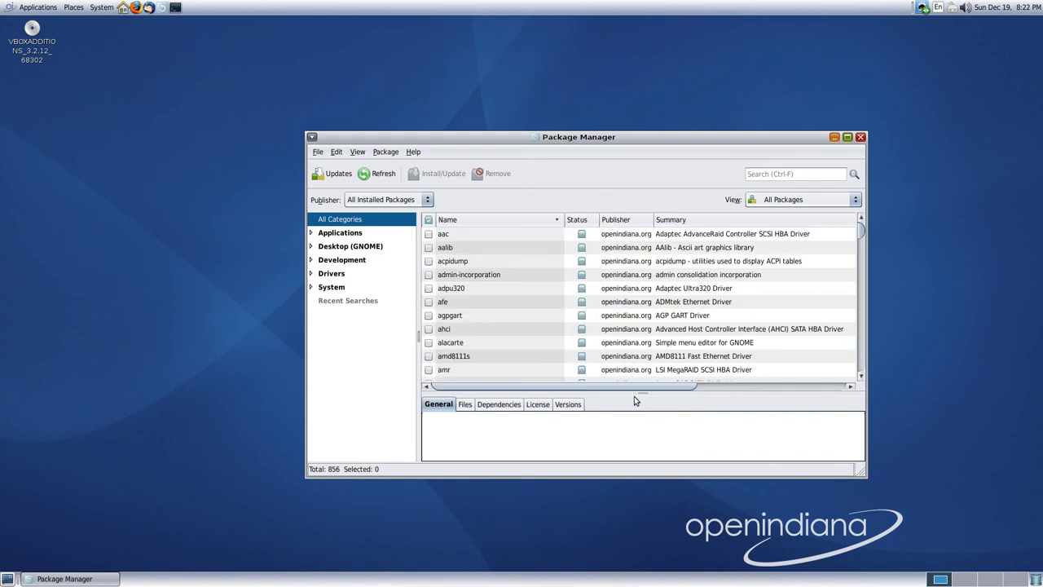
Step: Scroll the package list, then quit Package Manager via File > Quit
scroll(508, 282, "down", 3)
scroll(512, 286, "down", 8)
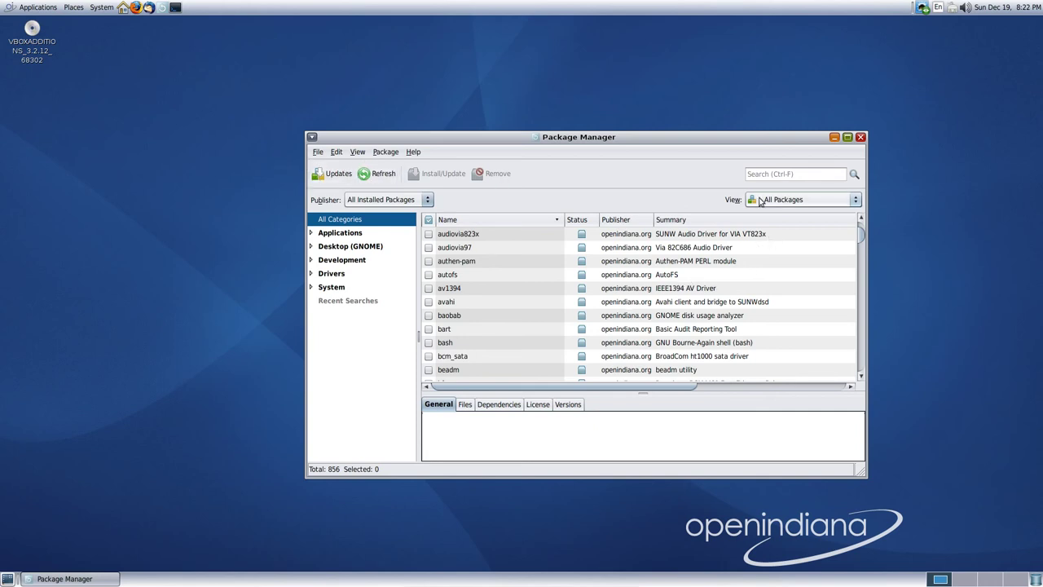
left_click(318, 152)
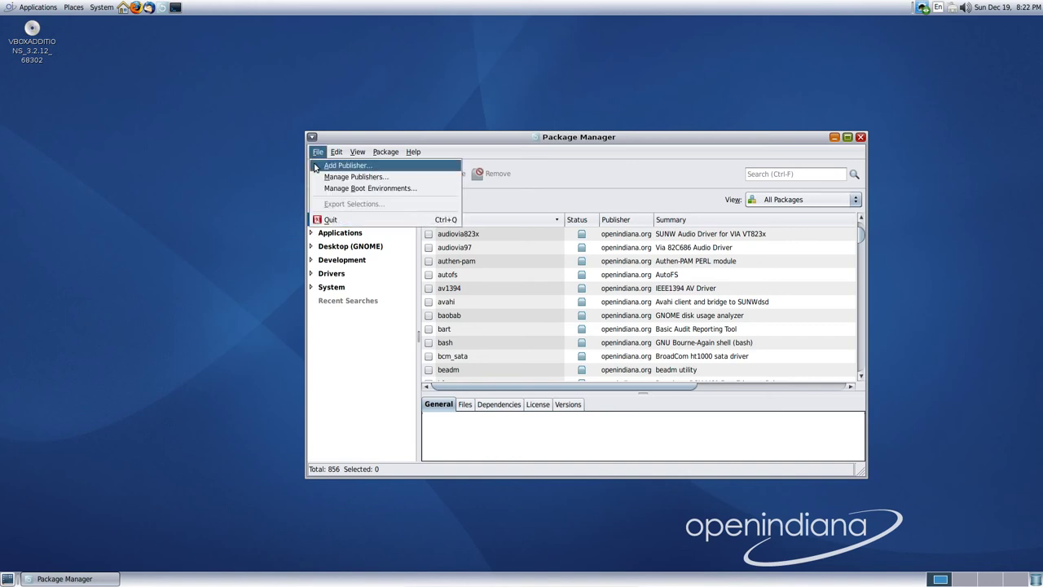
left_click(330, 219)
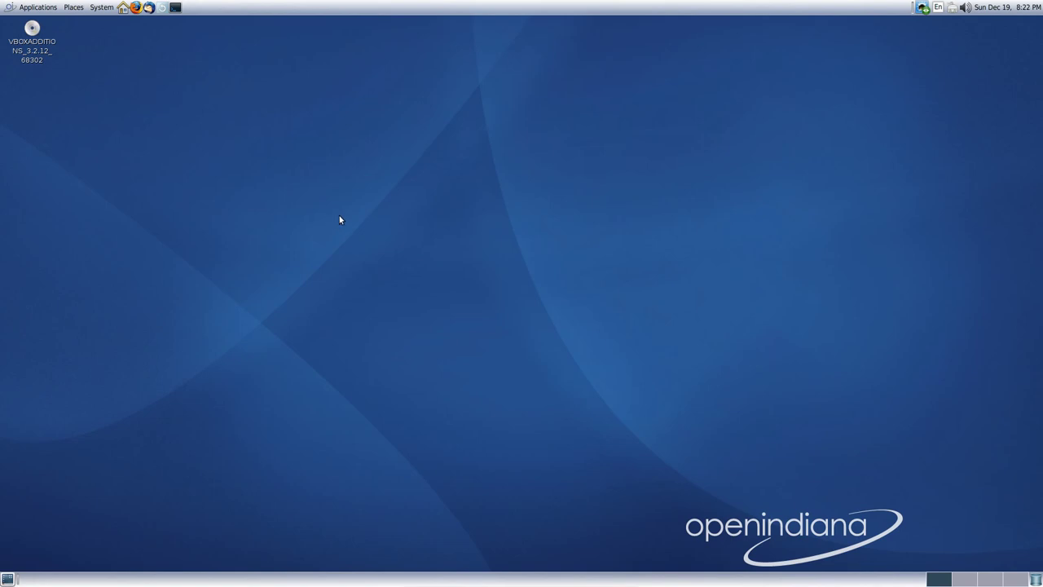
left_click(52, 5)
left_click(52, 5)
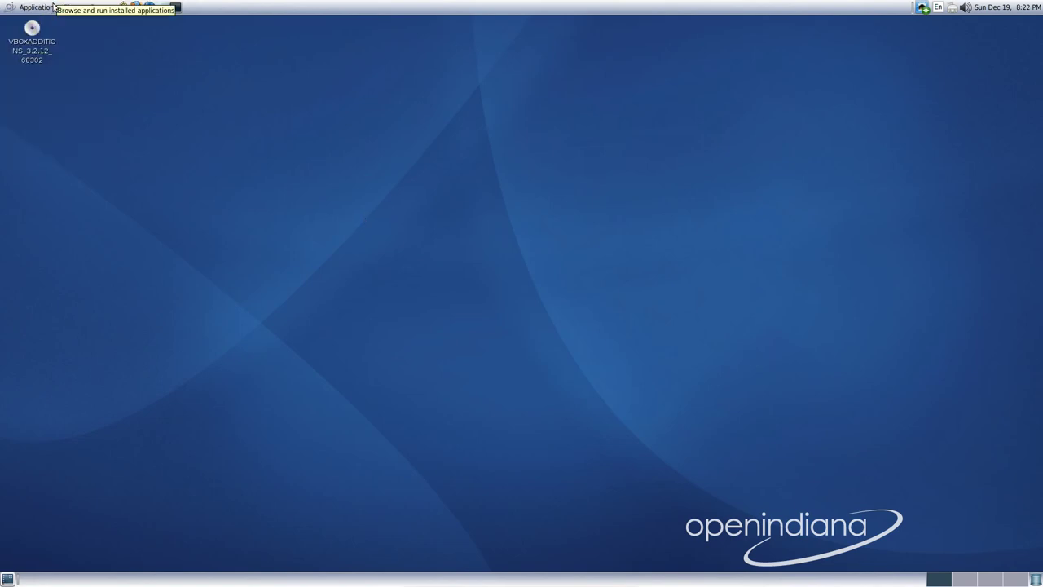